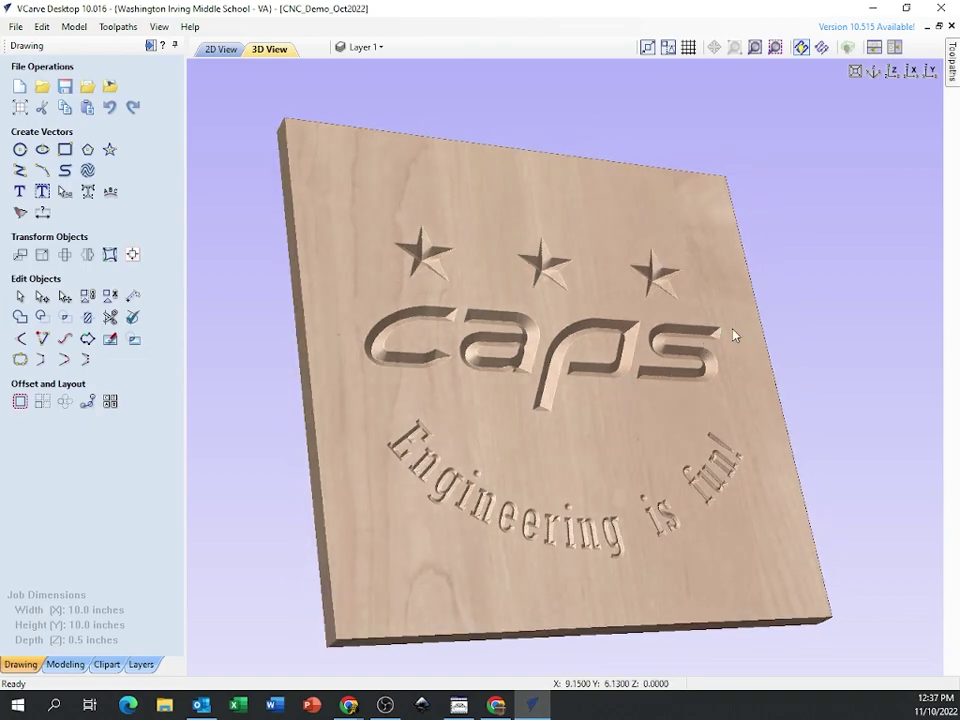
Step: Tilt the 3D view of the CAPS sign, then open and close the toolpath preview
{"action": "mouse_move", "coordinate": [731, 332]}
{"action": "left_mouse_down"}
{"action": "mouse_move", "coordinate": [574, 369]}
{"action": "mouse_move", "coordinate": [740, 327]}
{"action": "left_mouse_up"}
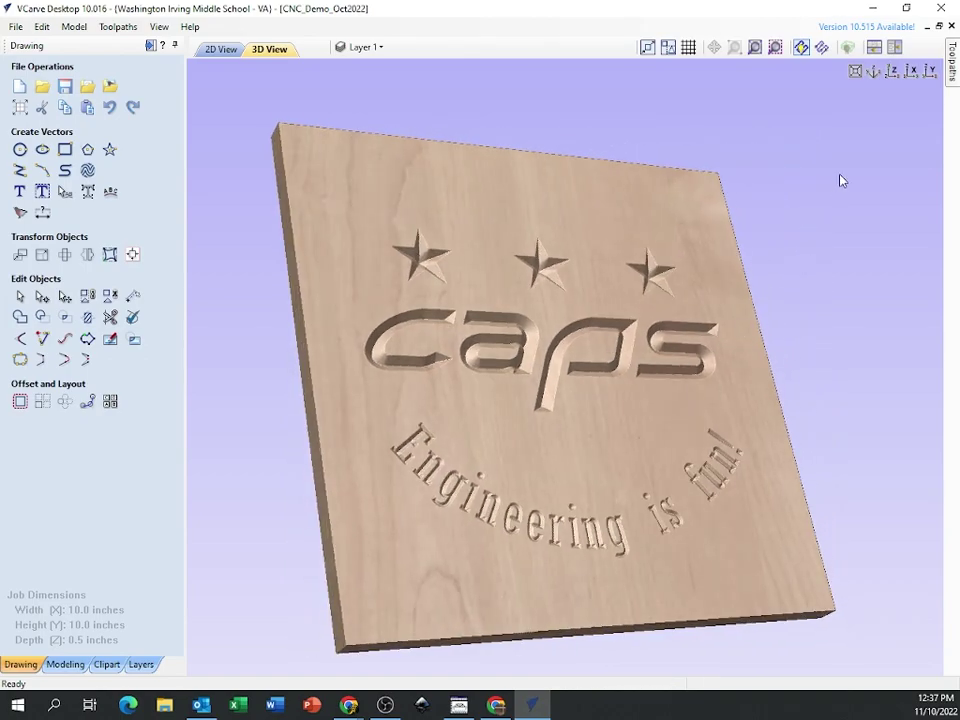
{"action": "left_click", "coordinate": [952, 60]}
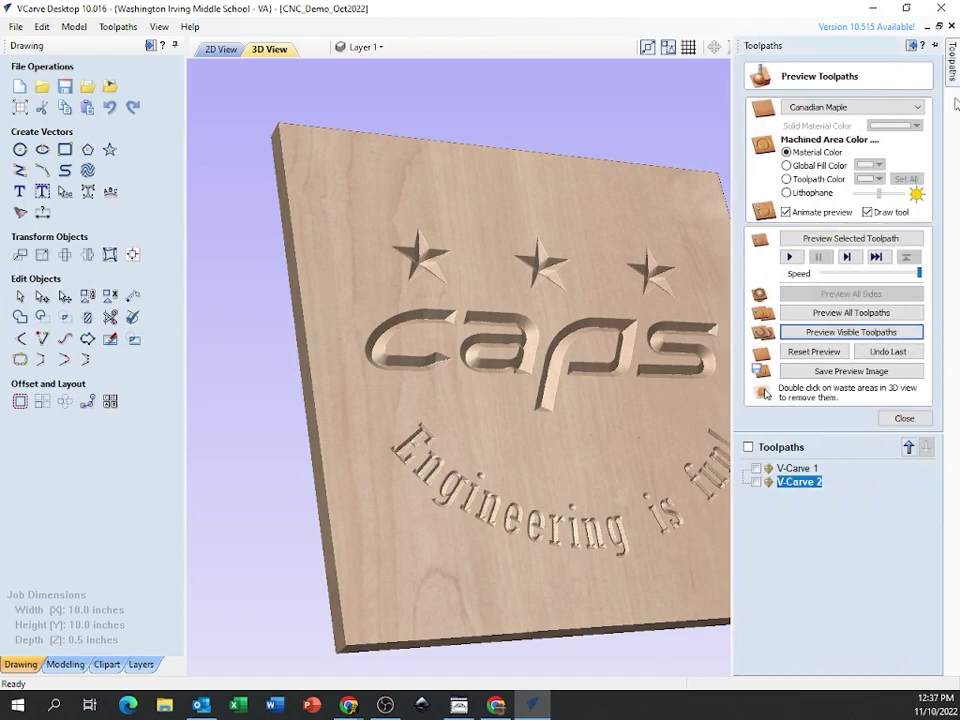
{"action": "left_click", "coordinate": [905, 419]}
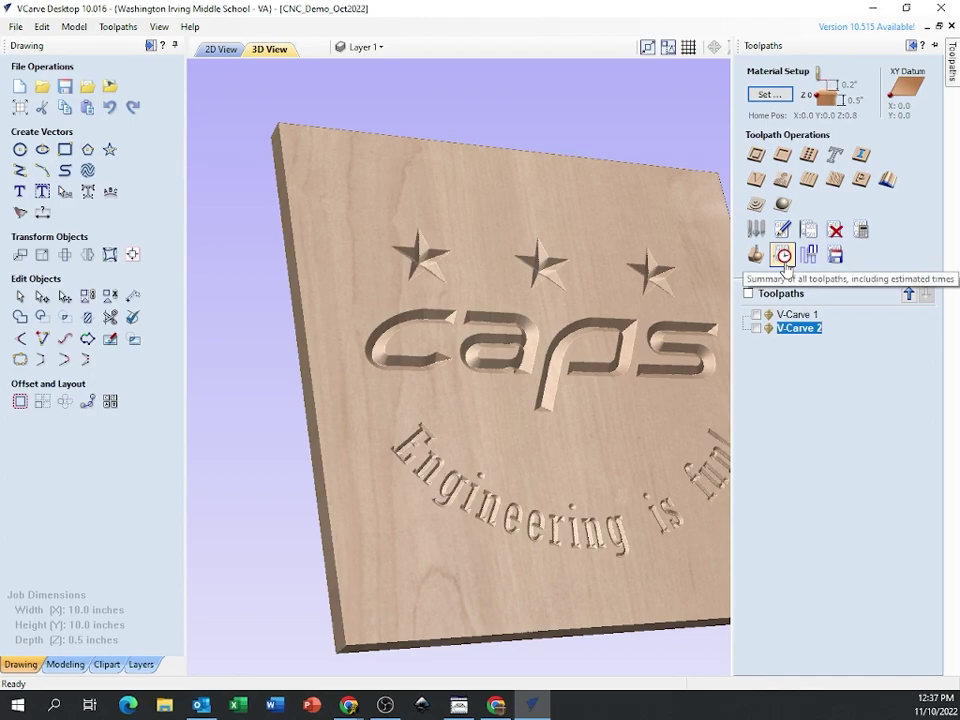
Step: Exclude V-Carve 1 in the time summary to read V-Carve 2's 03:08:23, then close it
{"action": "left_click", "coordinate": [784, 256]}
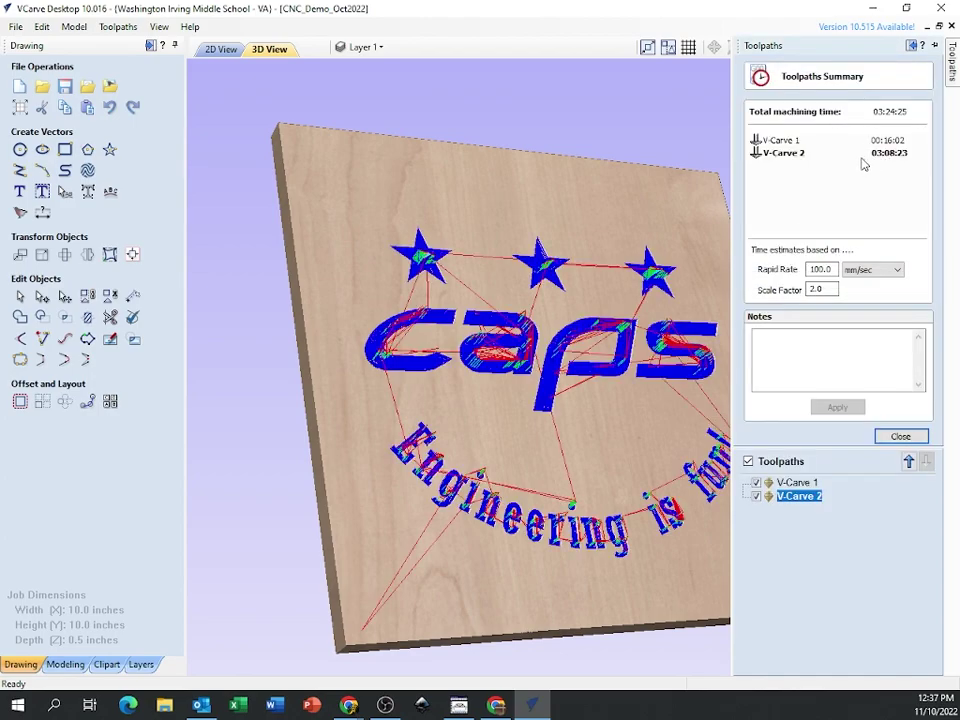
{"action": "left_click", "coordinate": [756, 483]}
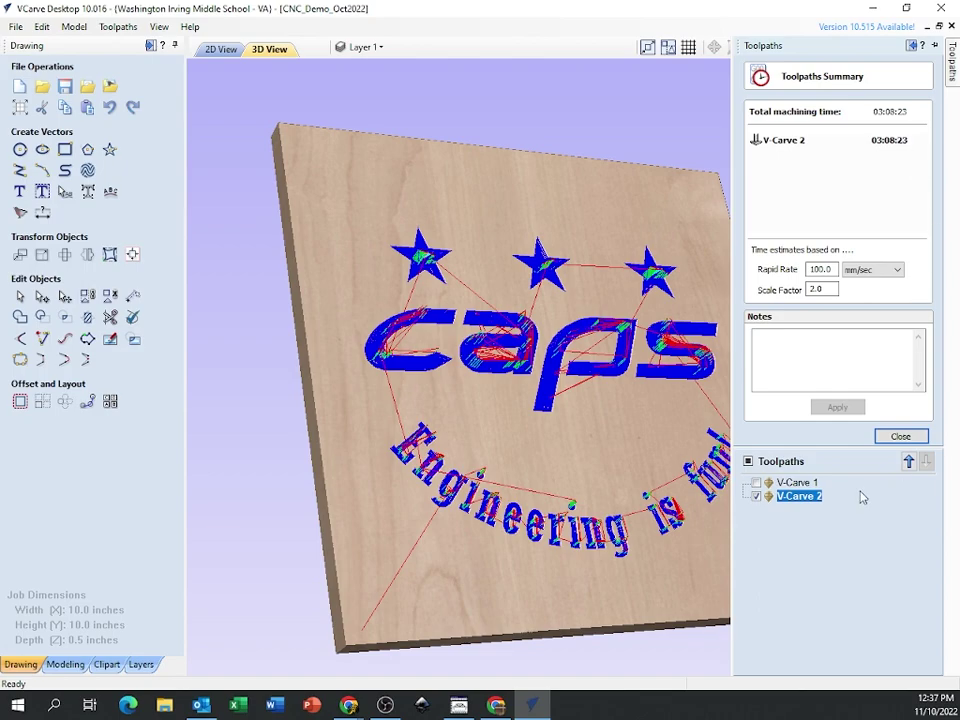
{"action": "mouse_move", "coordinate": [773, 499]}
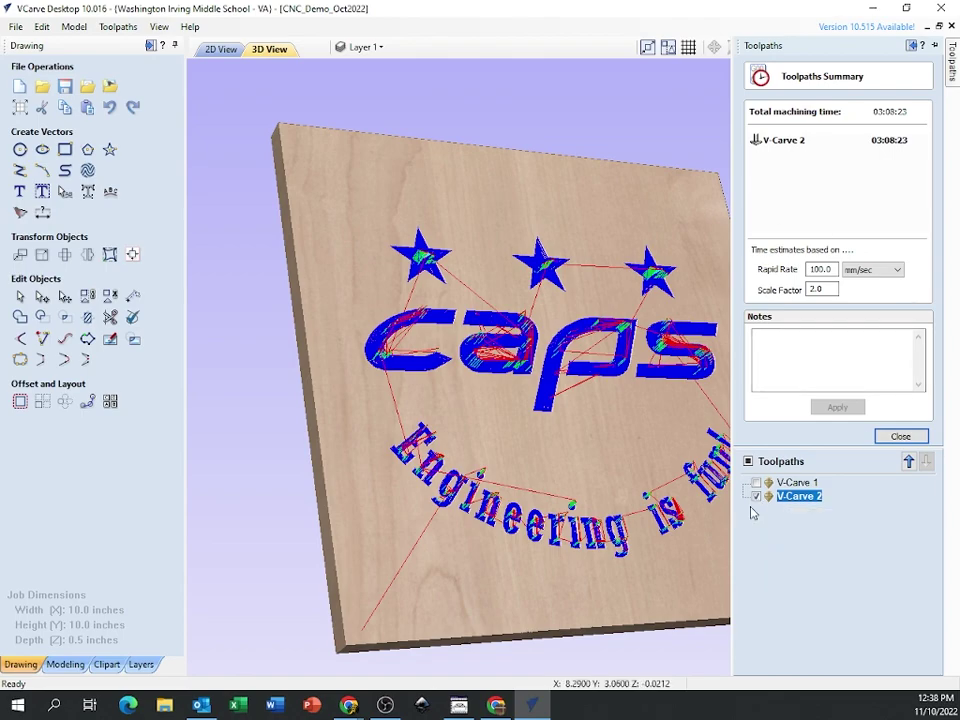
{"action": "left_click", "coordinate": [900, 436]}
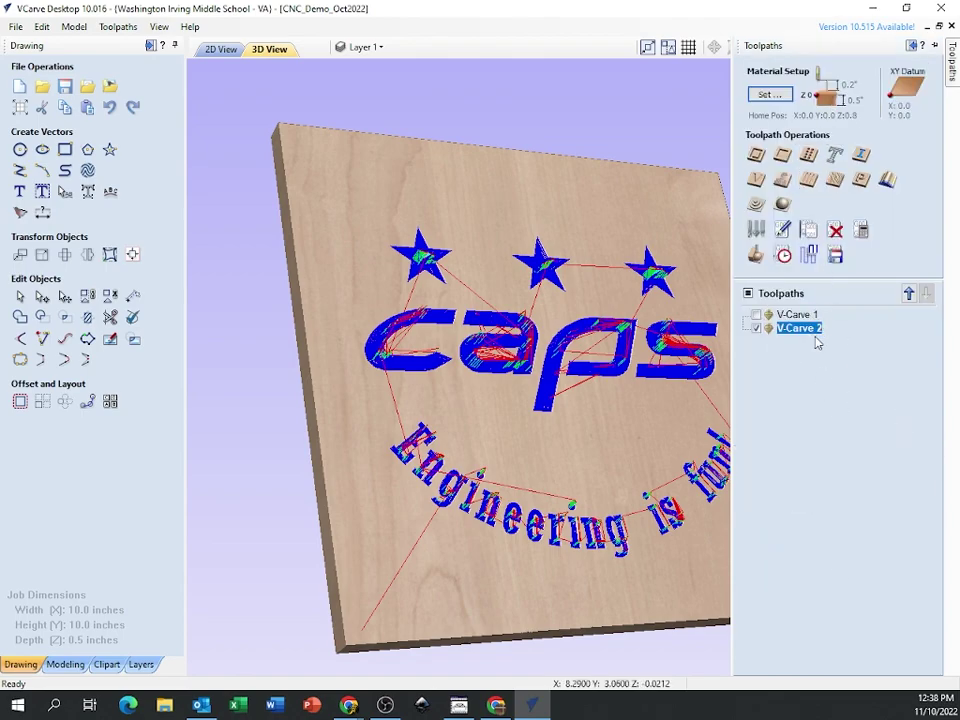
{"action": "key", "text": "space"}
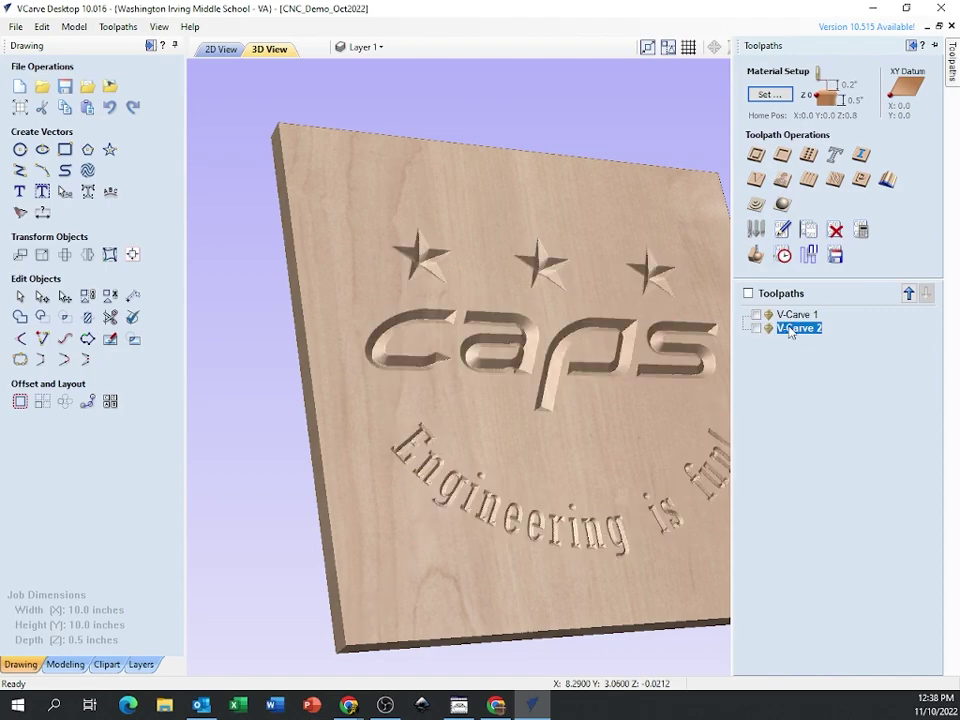
{"action": "left_click", "coordinate": [756, 315]}
Step: Show only V-Carve 2's preview and open its 90° 1/2" V-Bit in Edit Tool
{"action": "left_click", "coordinate": [756, 315]}
{"action": "left_click", "coordinate": [757, 328]}
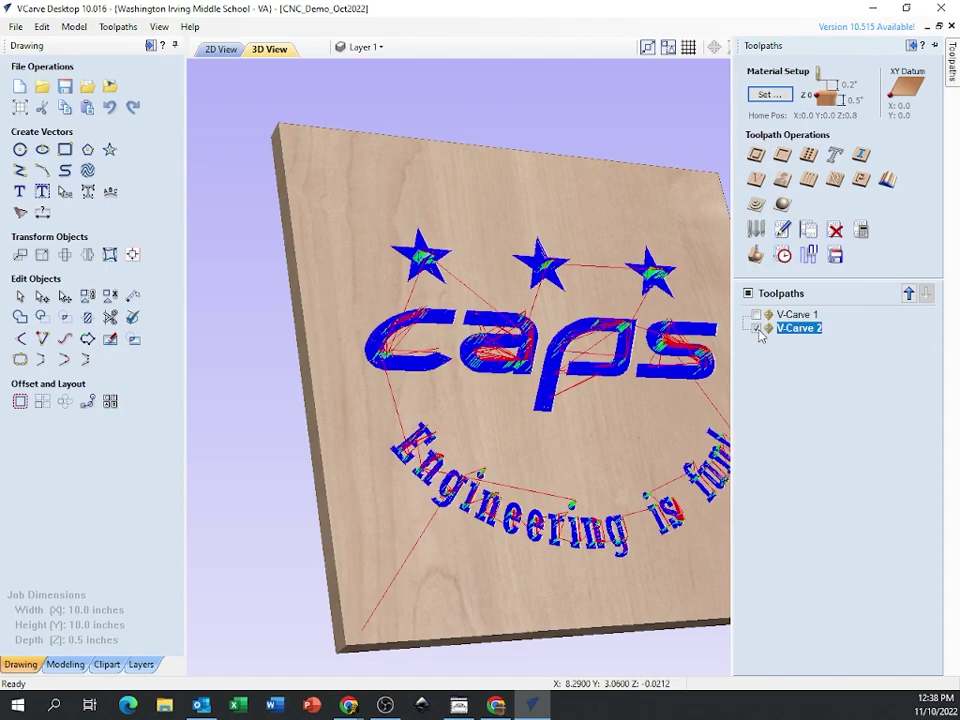
{"action": "double_click", "coordinate": [810, 334]}
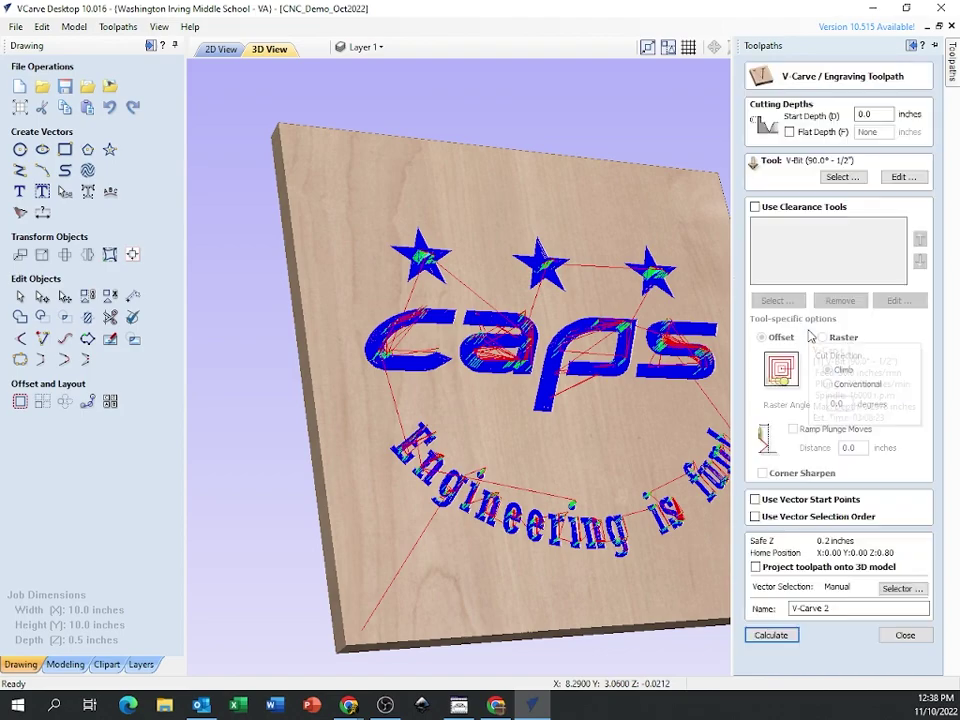
{"action": "left_click", "coordinate": [902, 177]}
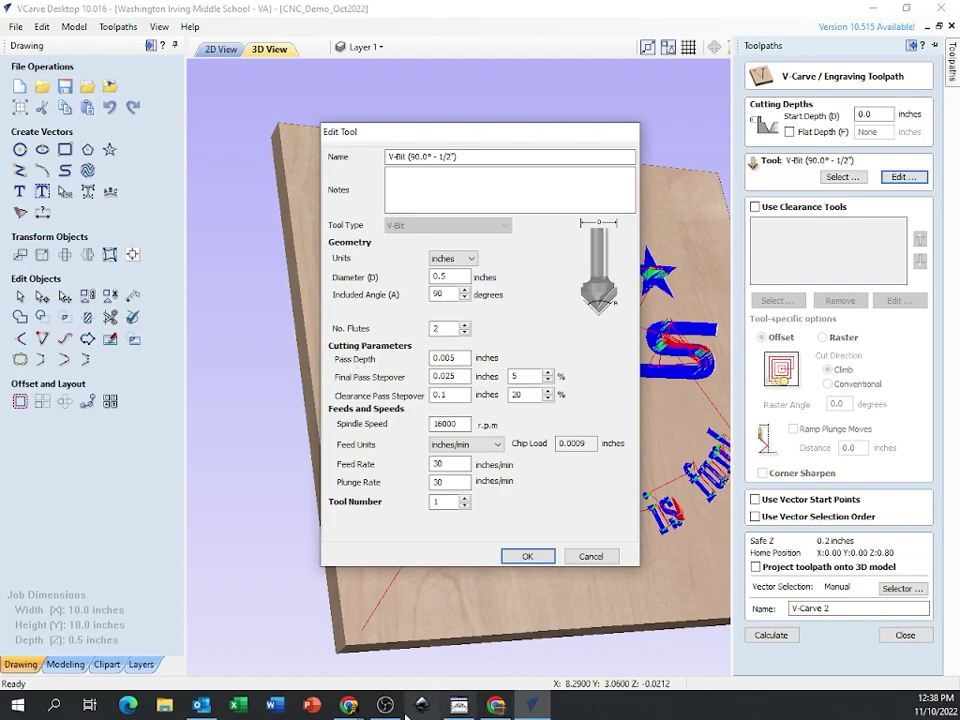
Step: Open the CNC - Edit Tool course page and scroll to the close-up of target tool values
{"action": "left_click", "coordinate": [347, 705]}
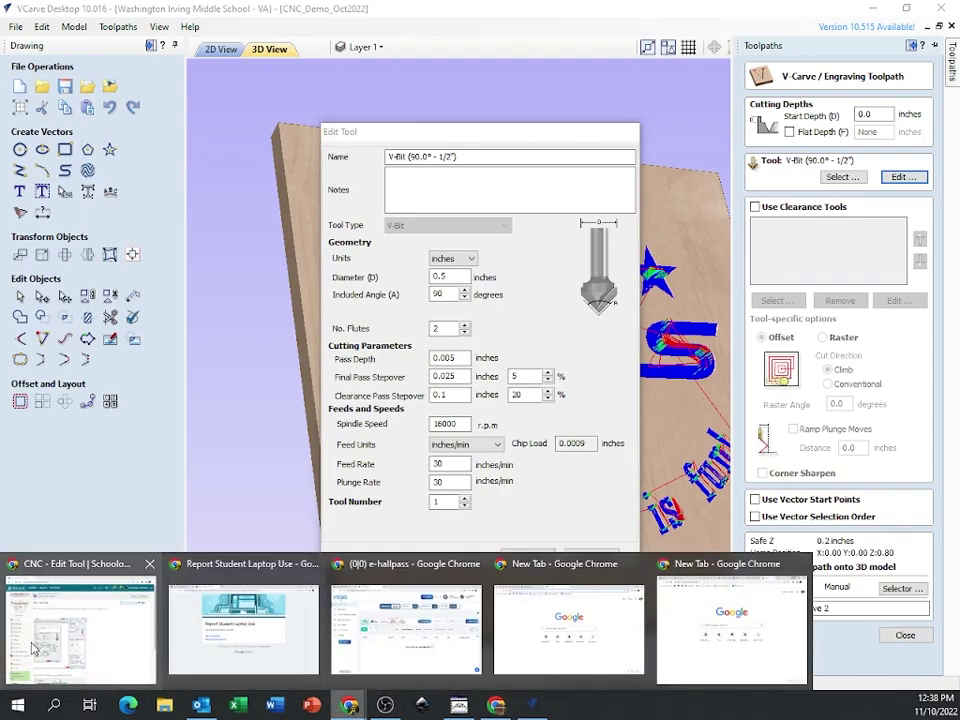
{"action": "left_click", "coordinate": [137, 645]}
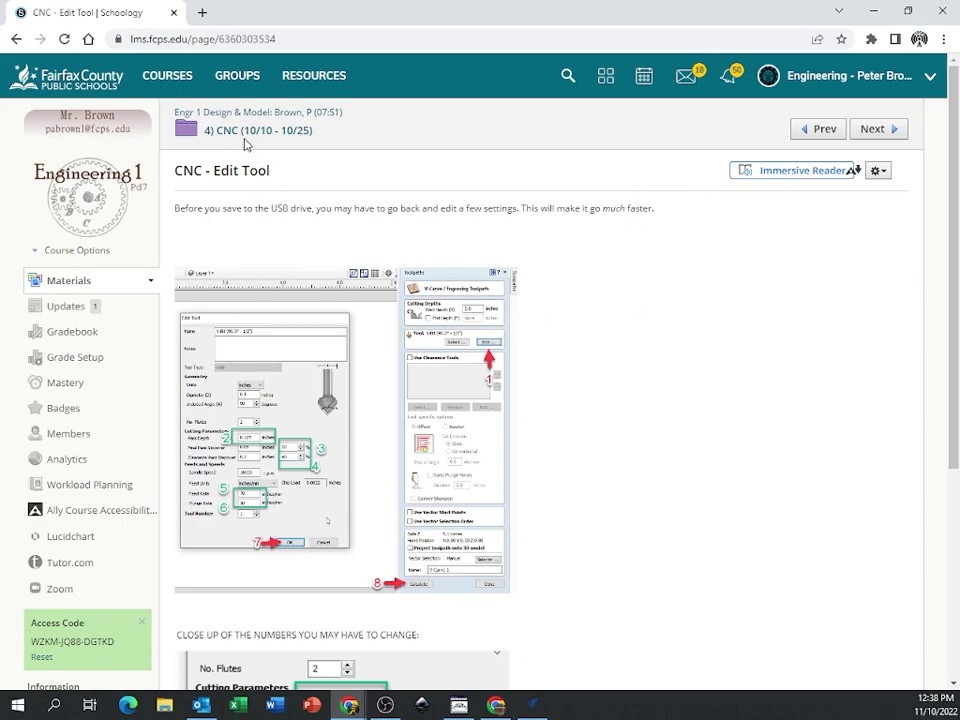
{"action": "left_click_drag", "start_coordinate": [193, 171], "coordinate": [388, 302]}
{"action": "scroll", "coordinate": [418, 302], "scroll_direction": "down", "scroll_amount": 2}
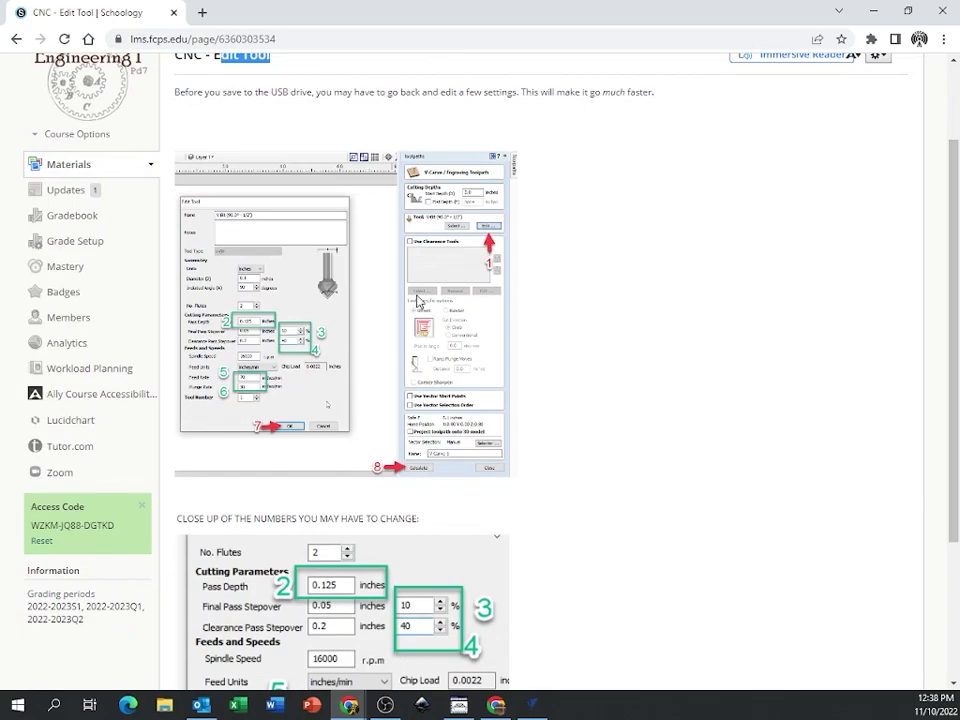
{"action": "scroll", "coordinate": [497, 546], "scroll_direction": "down", "scroll_amount": 4}
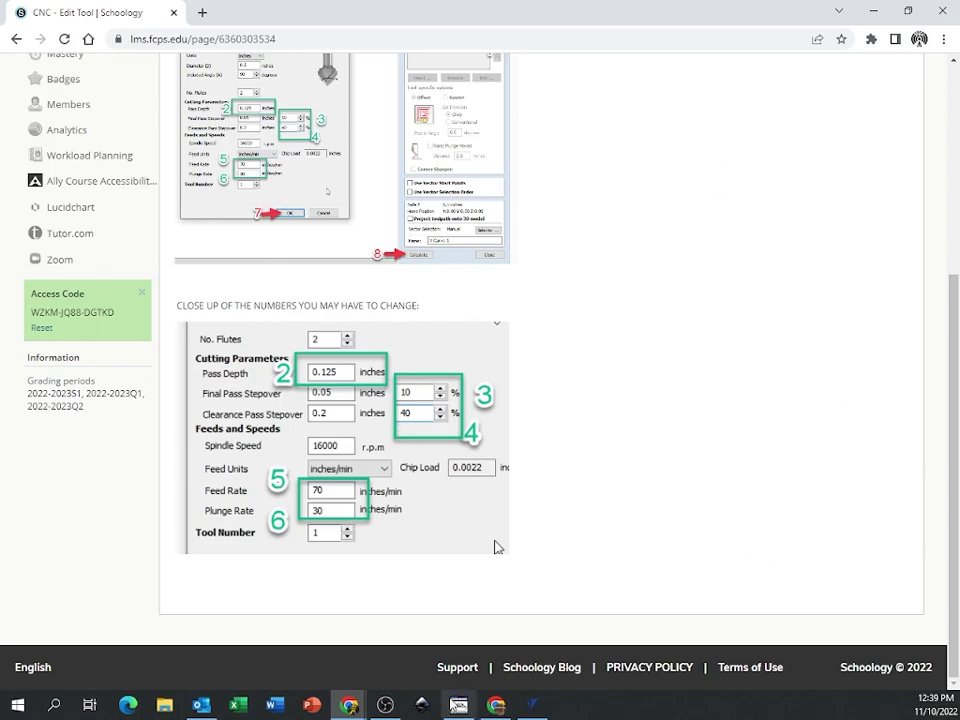
Step: Set the V-Bit to 0.125 in pass depth, 40% clearance stepover and 70 inches/min feed
{"action": "left_click", "coordinate": [531, 705]}
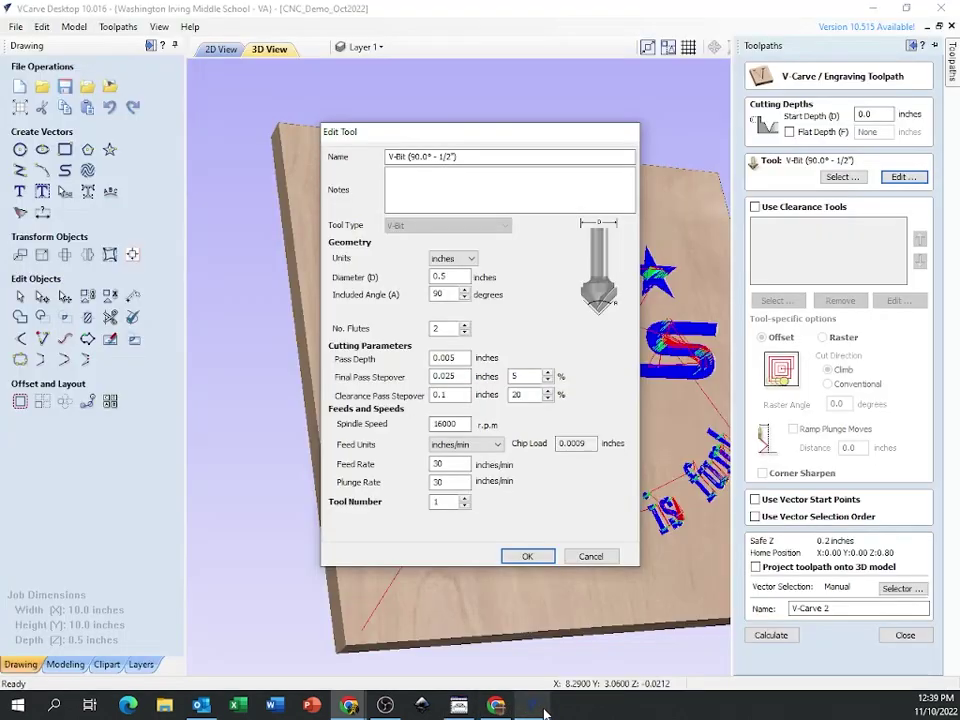
{"action": "double_click", "coordinate": [444, 358]}
{"action": "type", "text": ".125"}
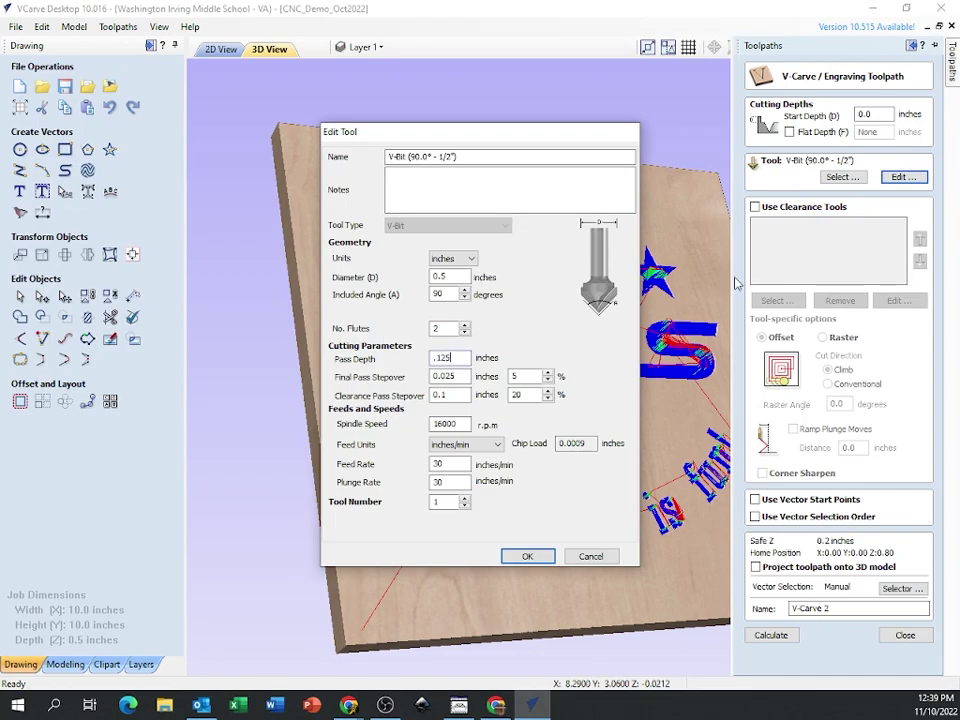
{"action": "double_click", "coordinate": [516, 376]}
{"action": "double_click", "coordinate": [518, 394]}
{"action": "type", "text": "40"}
{"action": "double_click", "coordinate": [440, 464]}
{"action": "type", "text": "70"}
{"action": "left_click", "coordinate": [526, 557]}
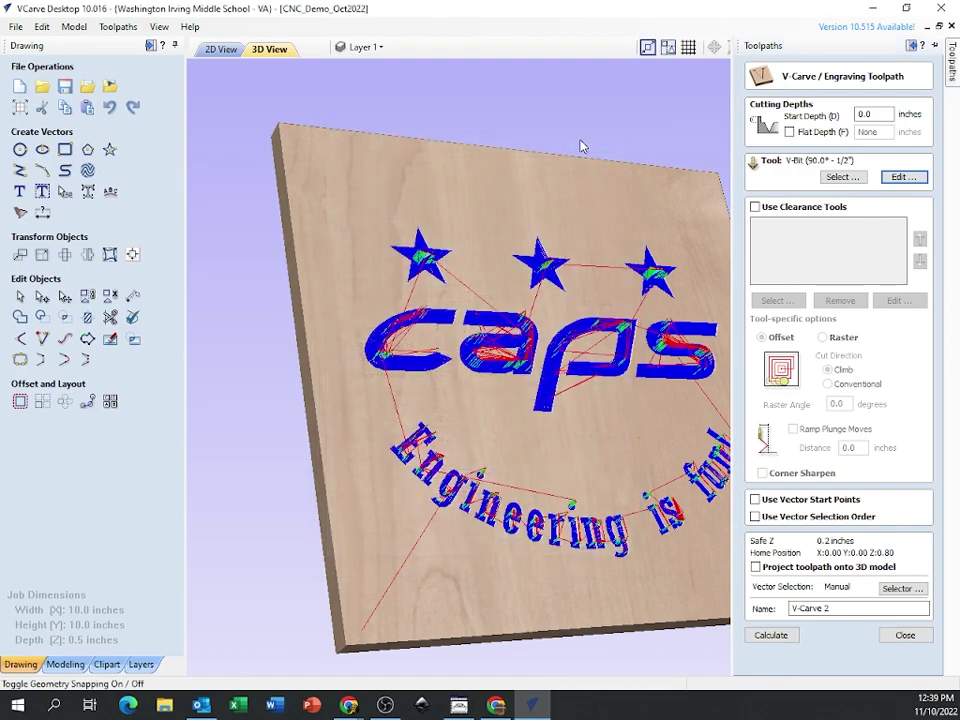
{"action": "key", "text": "Escape"}
{"action": "left_click", "coordinate": [953, 62]}
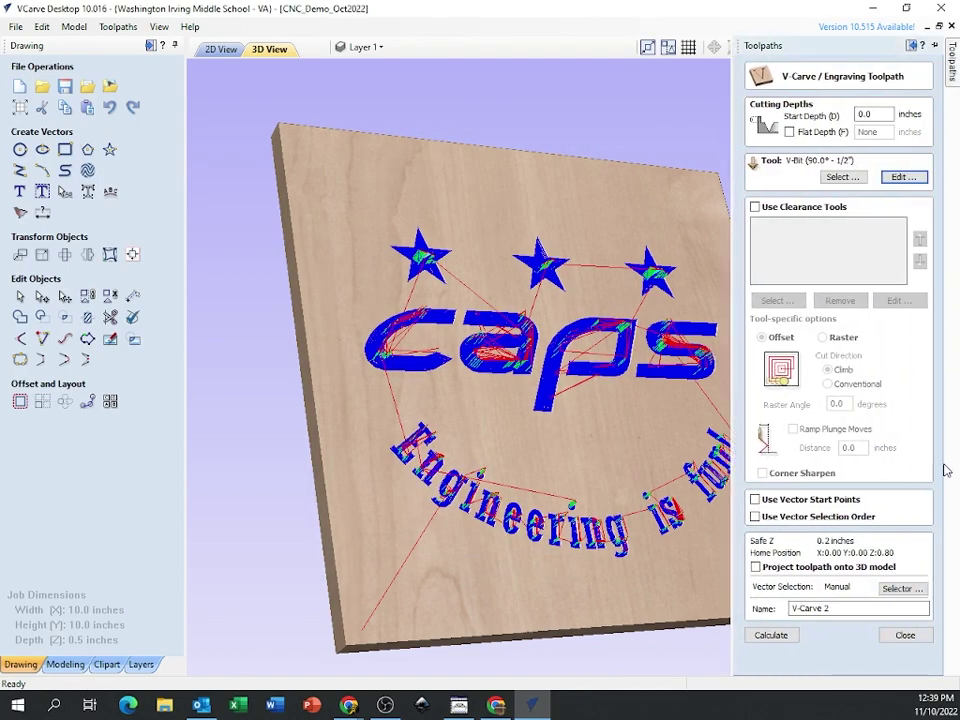
Step: Recalculate and simulate V-Carve 2, confirming its time alone in the summary is 00:05:59
{"action": "left_click", "coordinate": [787, 639]}
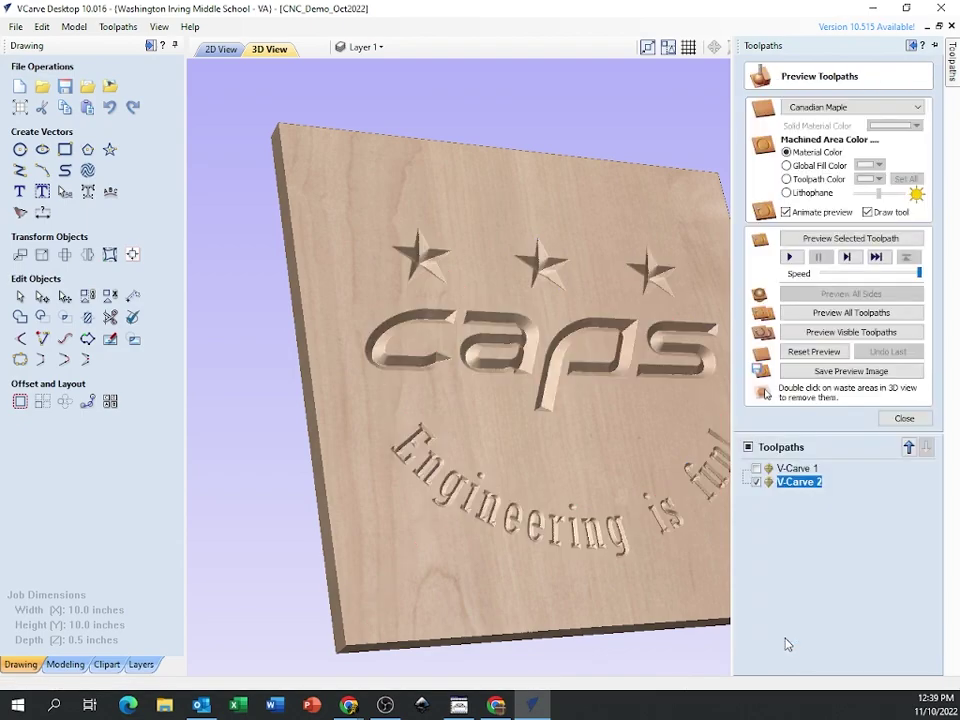
{"action": "left_click", "coordinate": [953, 62]}
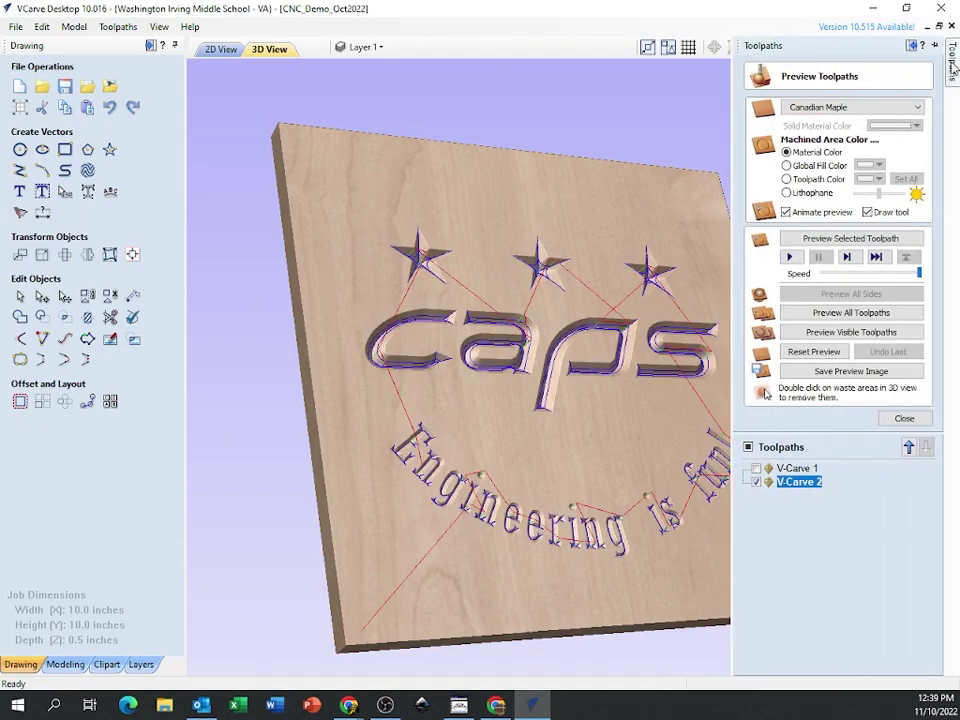
{"action": "left_click", "coordinate": [822, 333]}
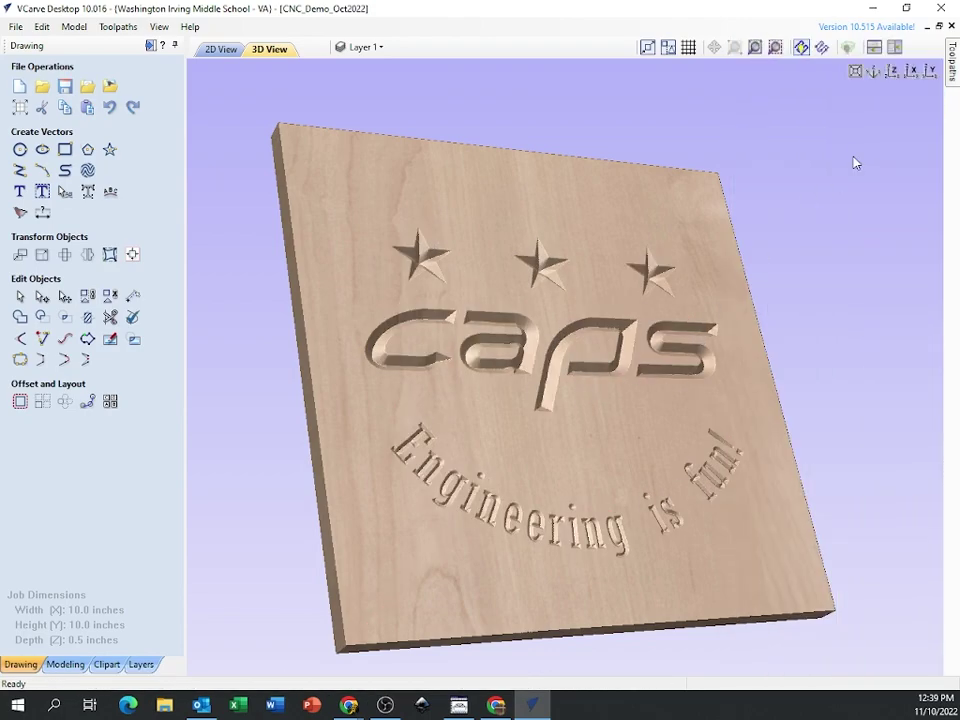
{"action": "mouse_move", "coordinate": [953, 62]}
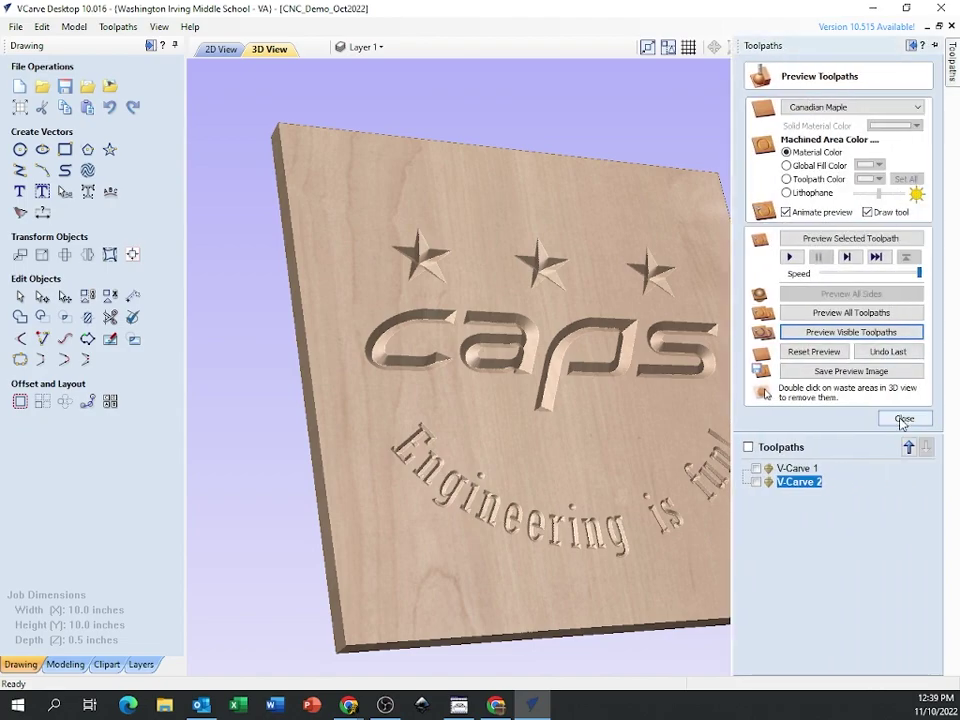
{"action": "left_click", "coordinate": [903, 420]}
{"action": "left_click", "coordinate": [782, 191]}
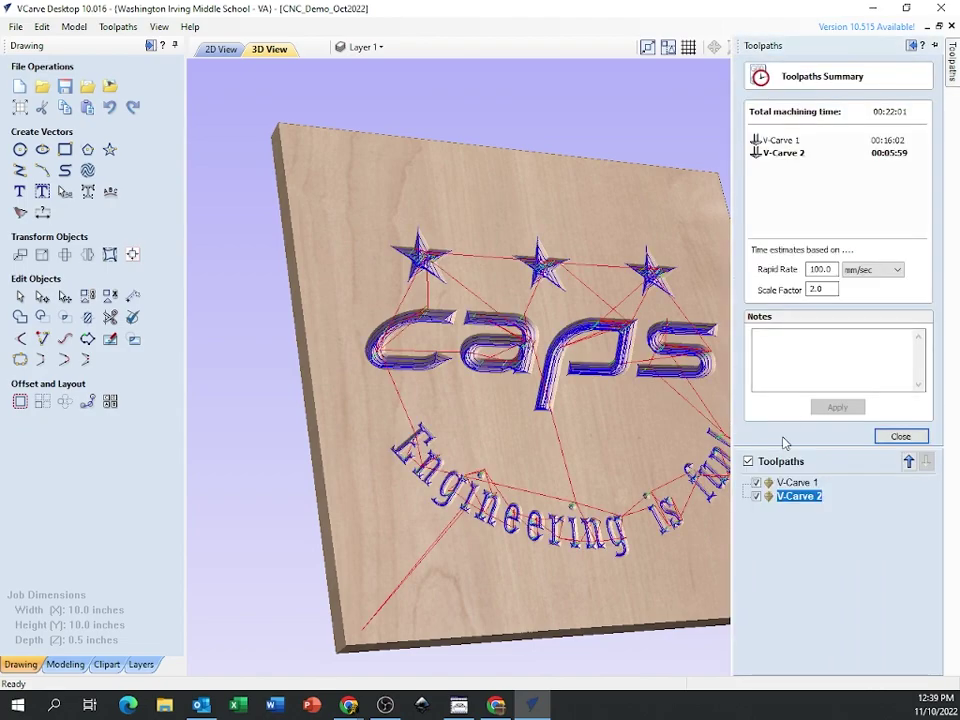
{"action": "left_click", "coordinate": [756, 482]}
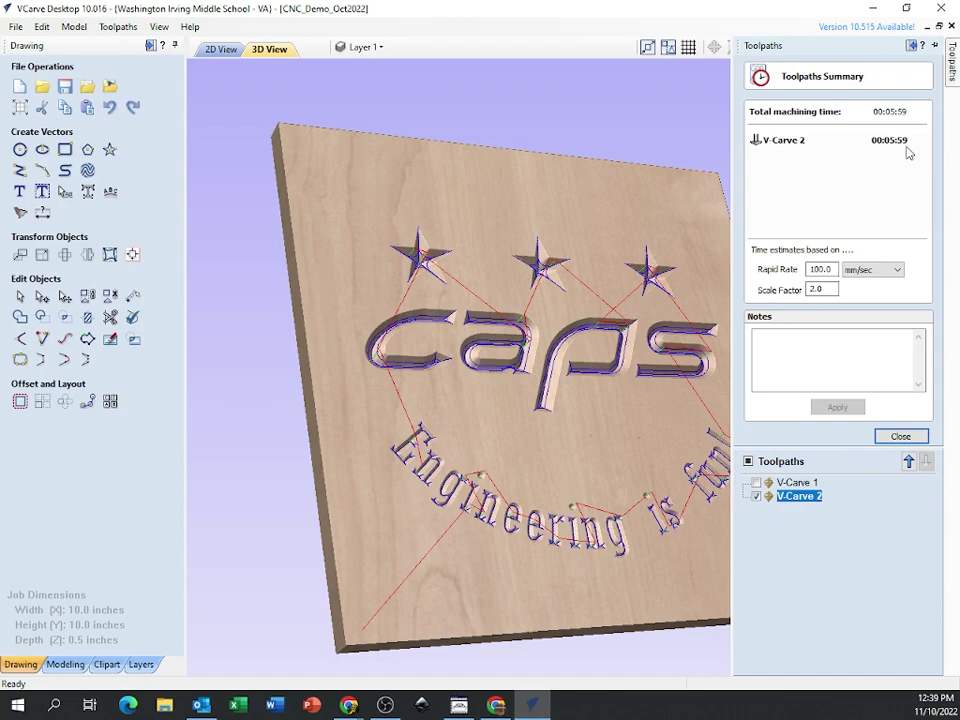
Step: Close the time summary, leaving V-Carve 2's recalculated preview on the board
{"action": "left_click", "coordinate": [900, 437]}
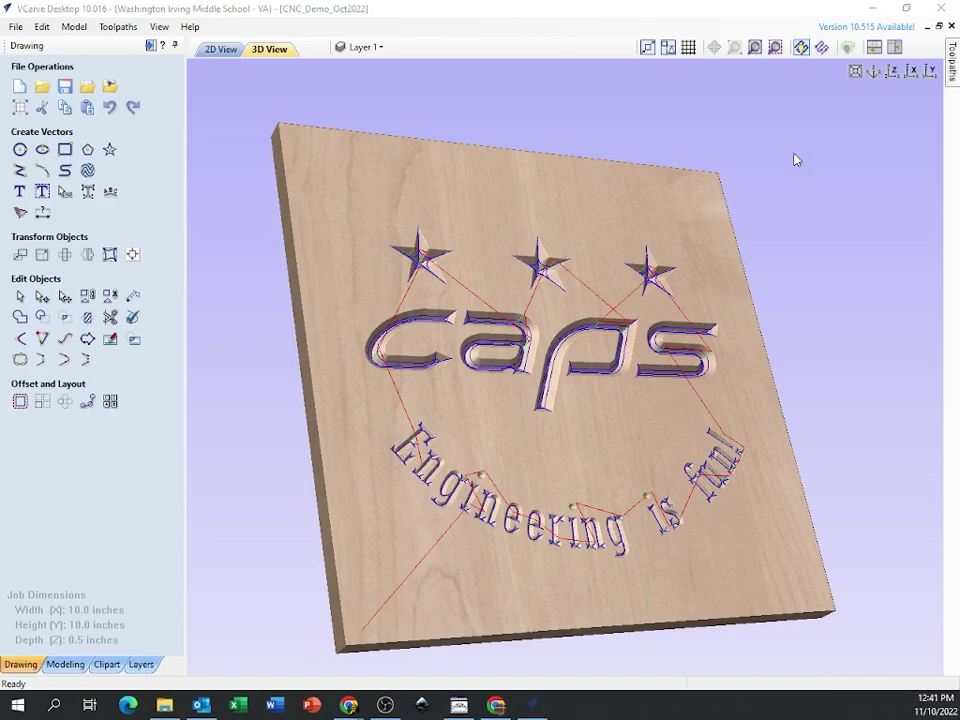
{"action": "mouse_move", "coordinate": [952, 62]}
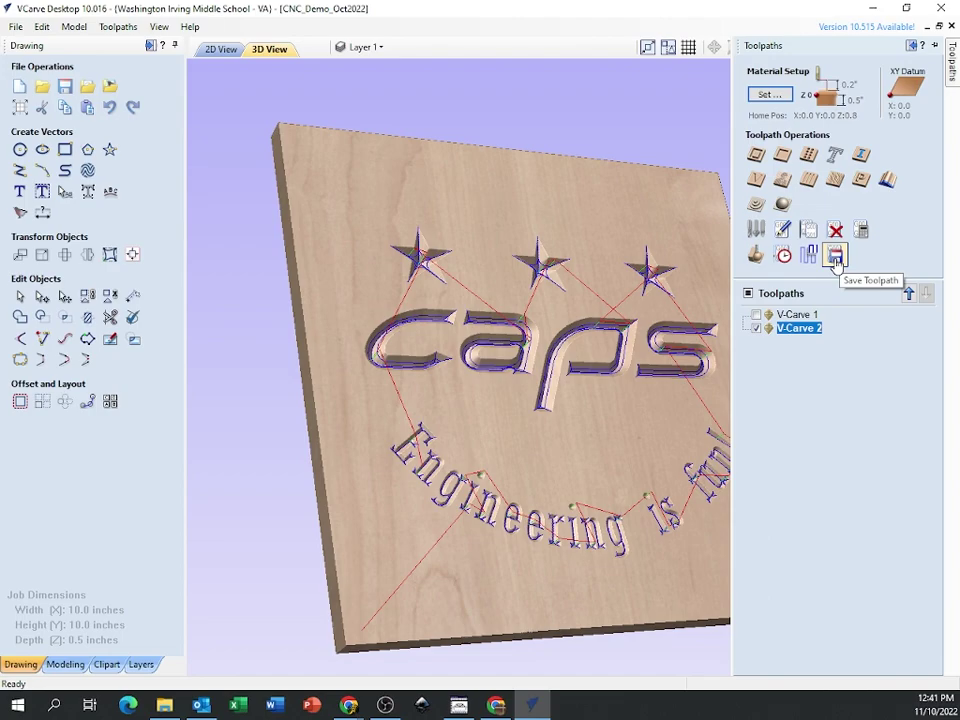
Step: Open the Save Toolpaths page and browse the post processor list
{"action": "left_click", "coordinate": [836, 258]}
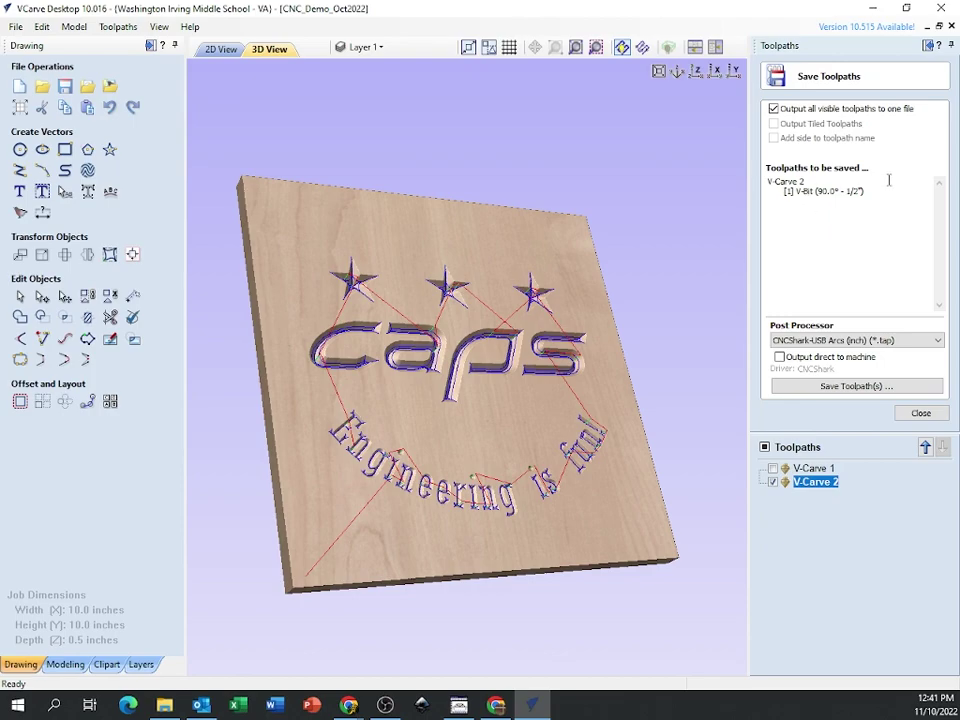
{"action": "left_click", "coordinate": [835, 341]}
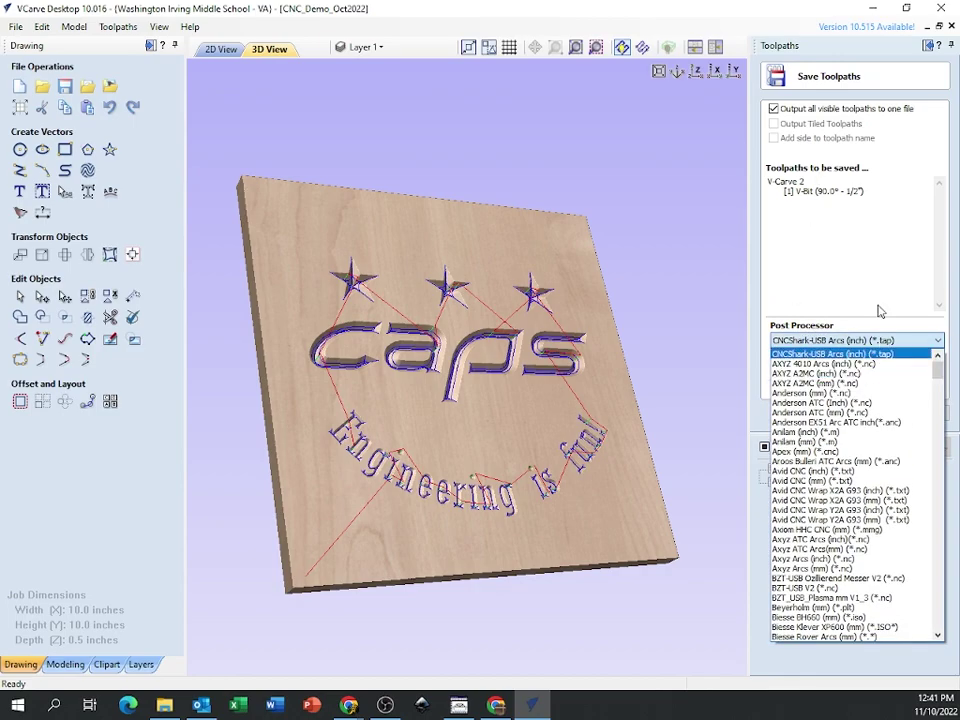
{"action": "left_click", "coordinate": [835, 341]}
{"action": "left_click", "coordinate": [921, 414]}
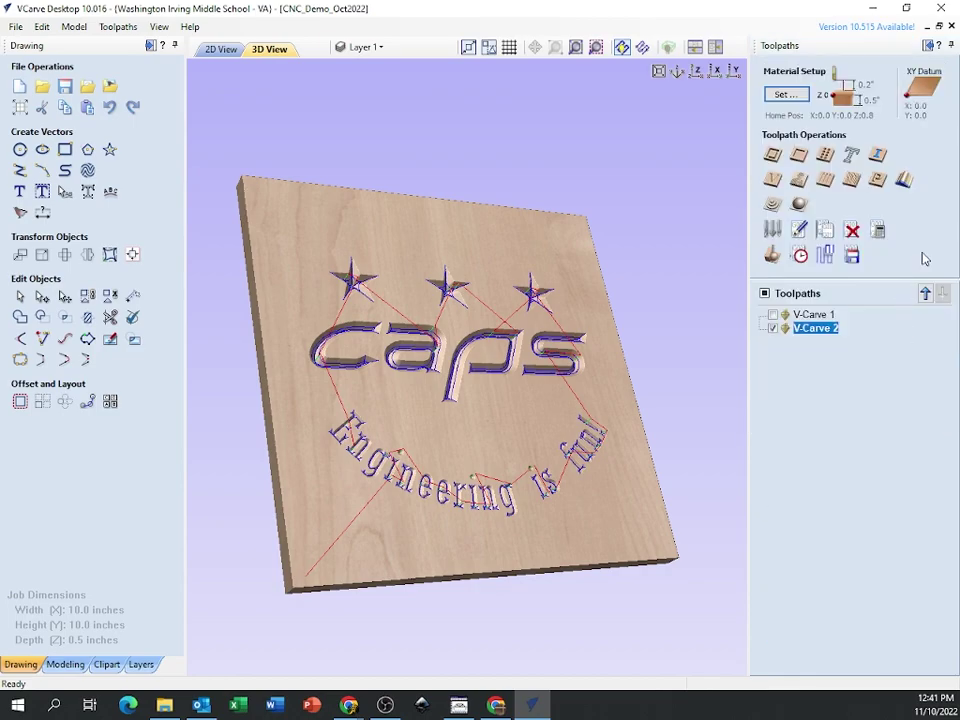
{"action": "left_click", "coordinate": [851, 257]}
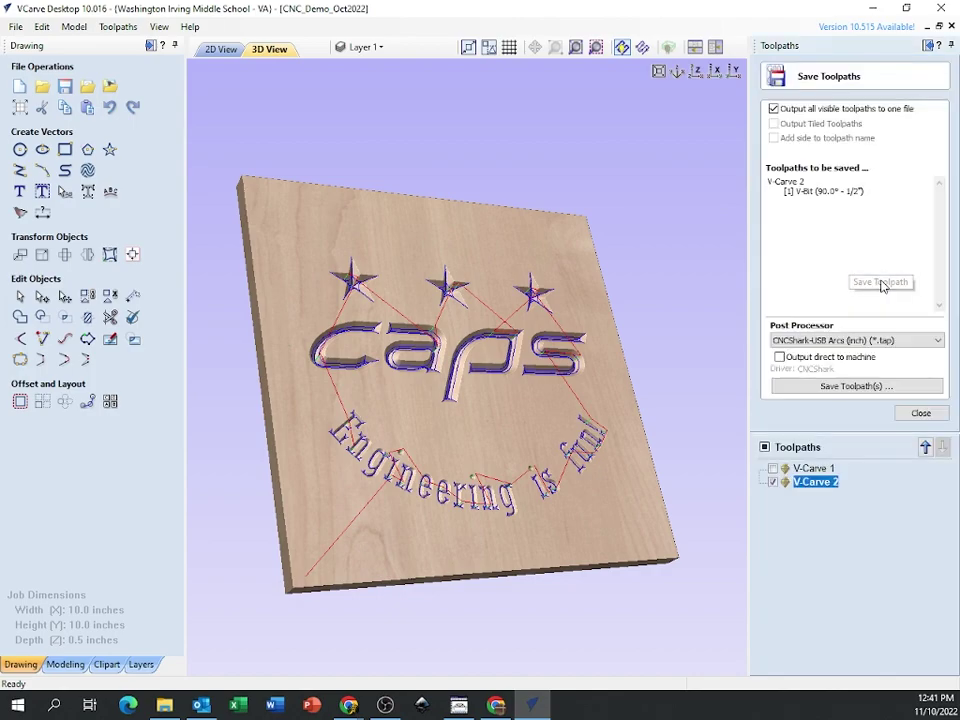
Step: Keep only V-Carve 2 selected and use the CNCShark-USB Arcs (inch) (*.tap) post processor
{"action": "left_click", "coordinate": [785, 182]}
{"action": "left_click", "coordinate": [772, 468]}
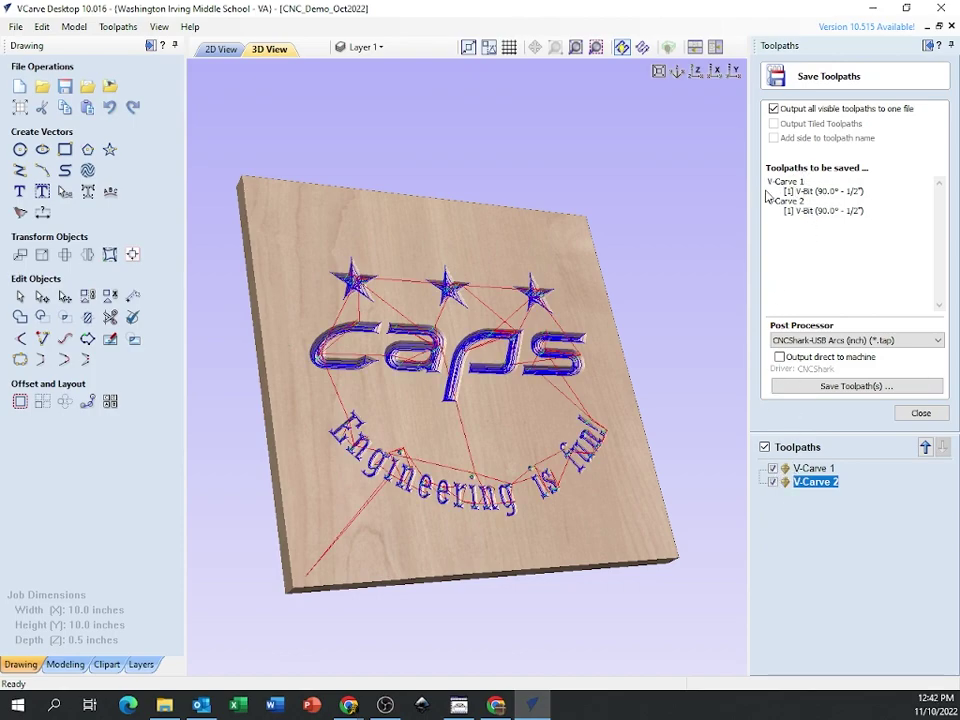
{"action": "left_click", "coordinate": [772, 468]}
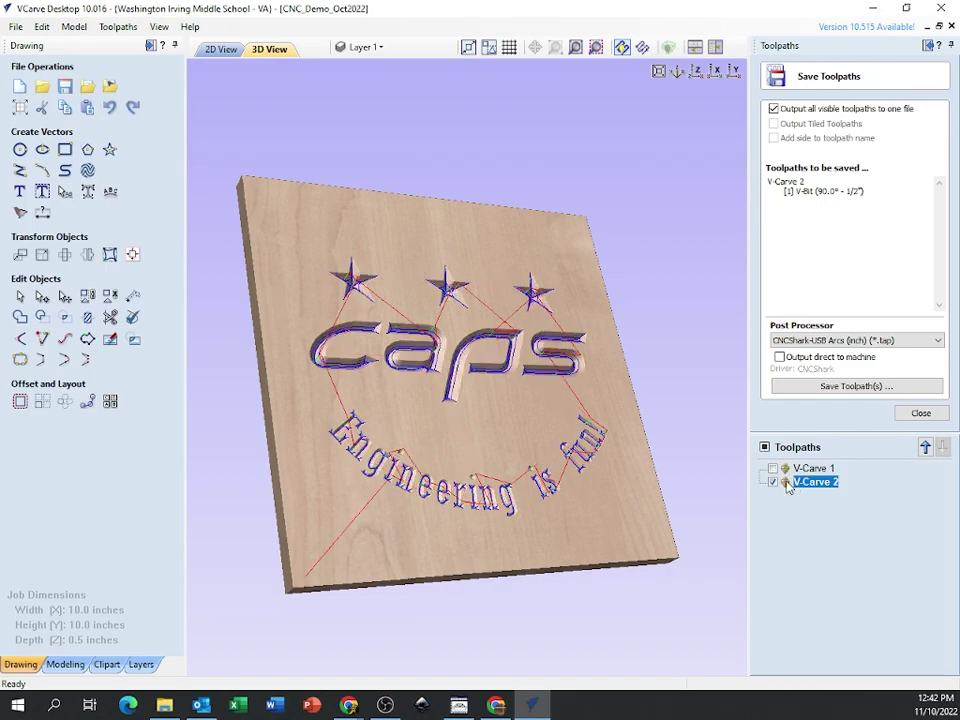
{"action": "left_click", "coordinate": [825, 235]}
{"action": "left_click", "coordinate": [839, 266]}
{"action": "left_click", "coordinate": [938, 340]}
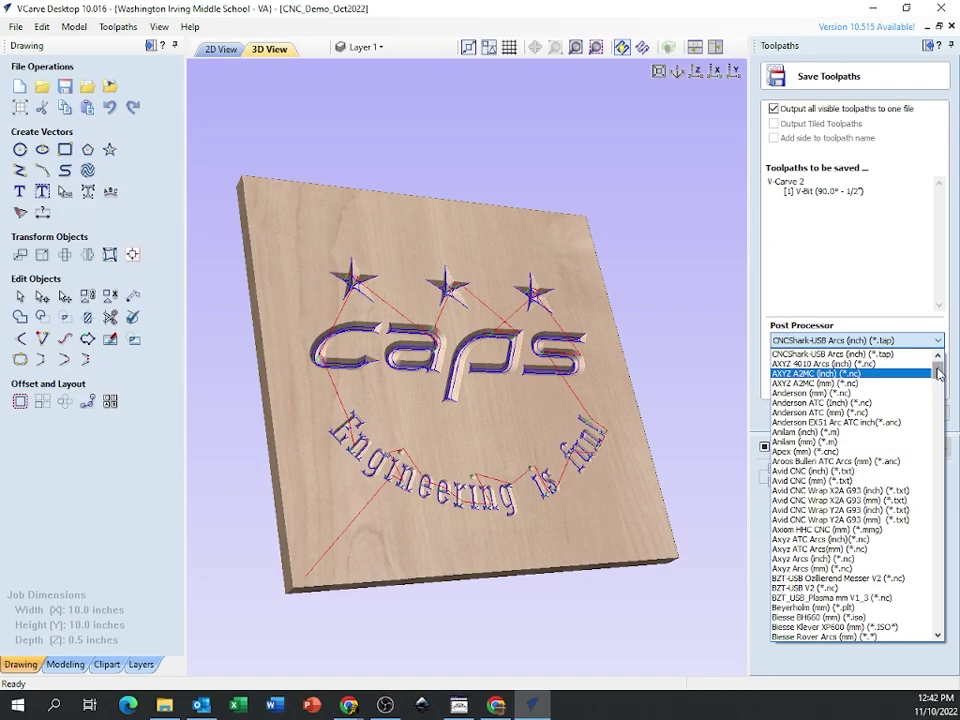
{"action": "left_click_drag", "start_coordinate": [939, 375], "coordinate": [940, 402]}
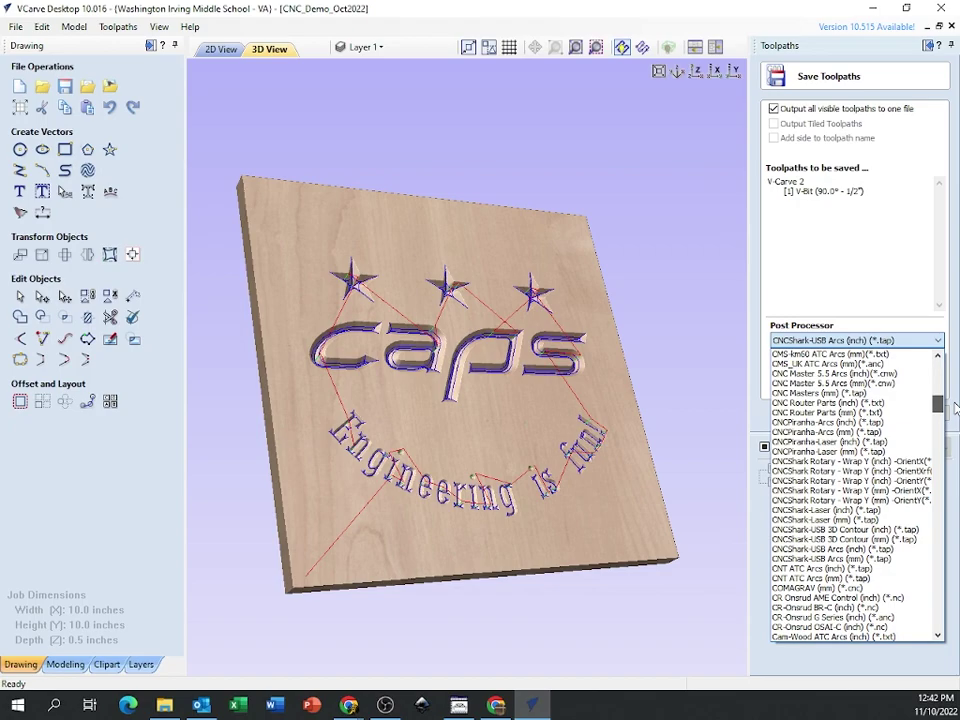
{"action": "left_click", "coordinate": [884, 557]}
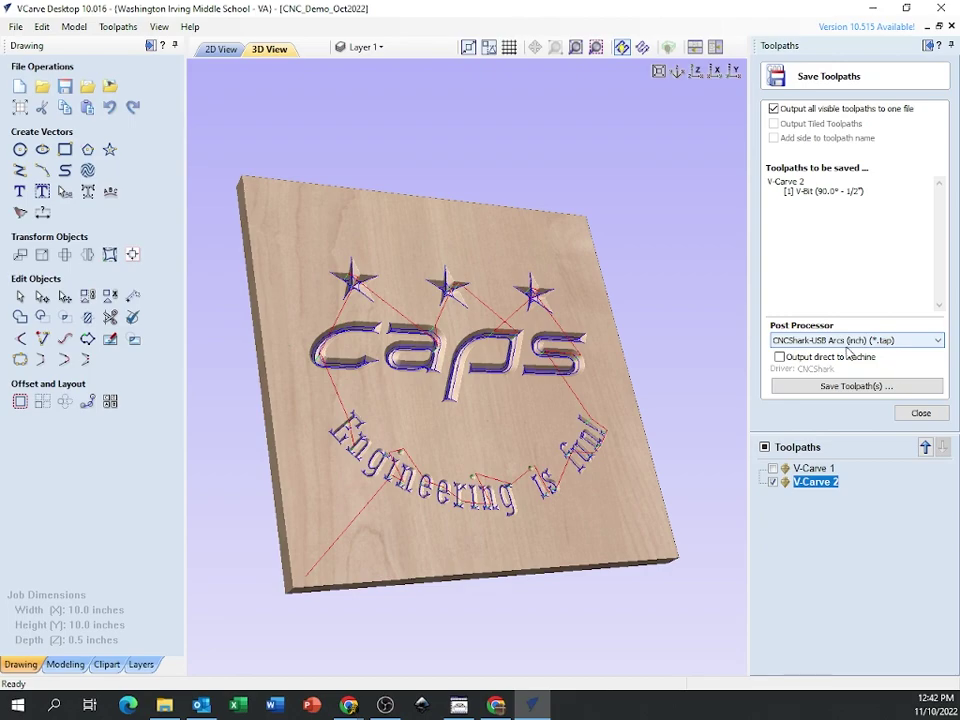
Step: Save V-Carve 2's toolpath as a .tap file named 'PS' on USB Drive (I:)
{"action": "left_click", "coordinate": [837, 395]}
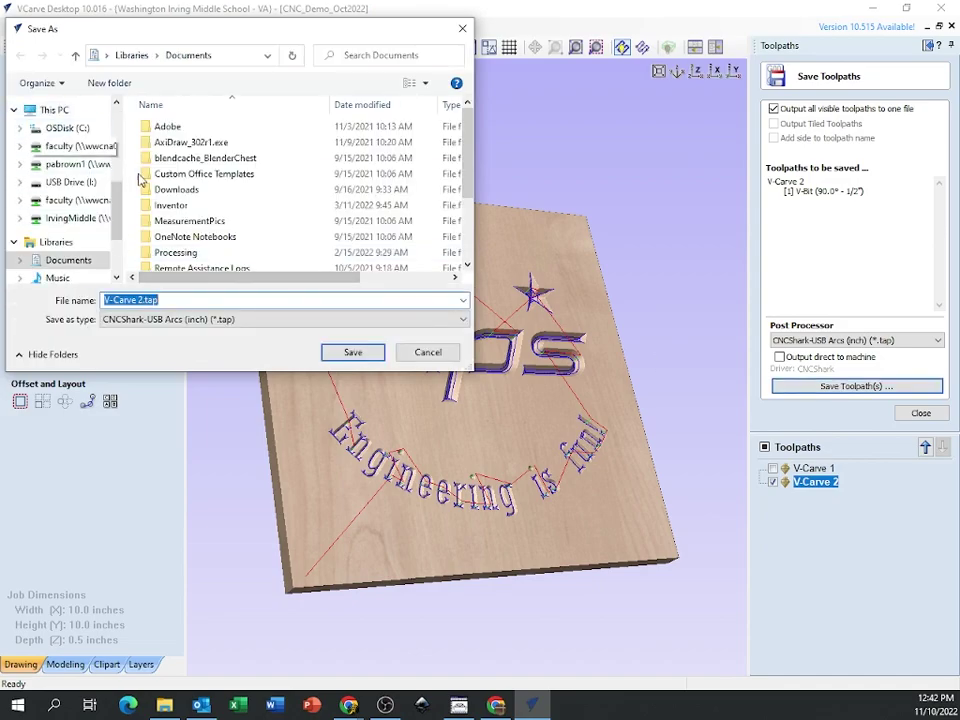
{"action": "left_click", "coordinate": [74, 184]}
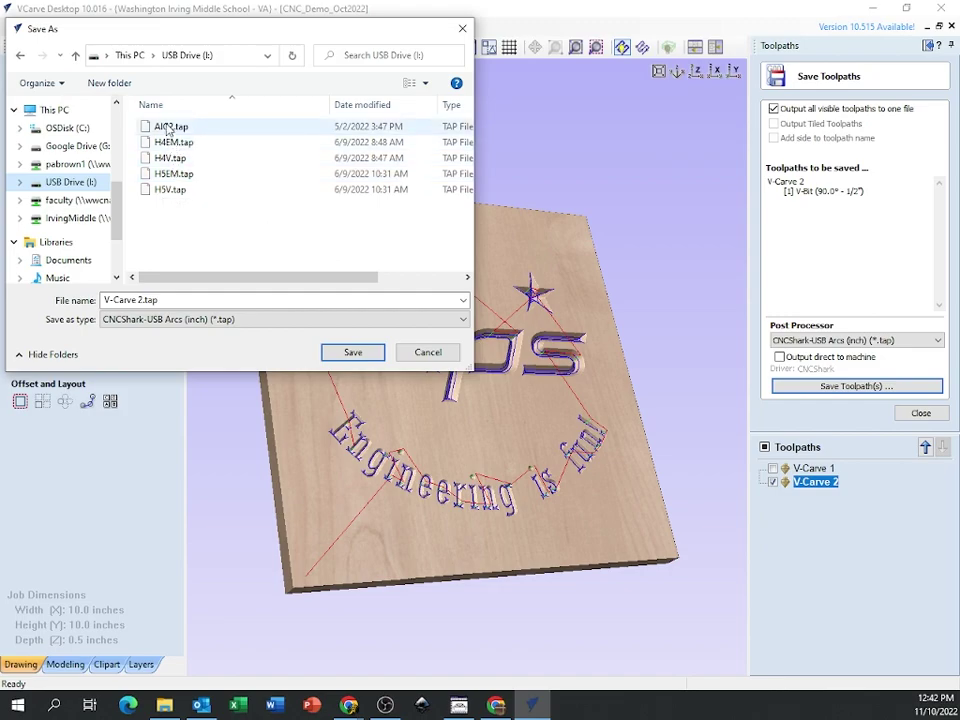
{"action": "left_click", "coordinate": [165, 300]}
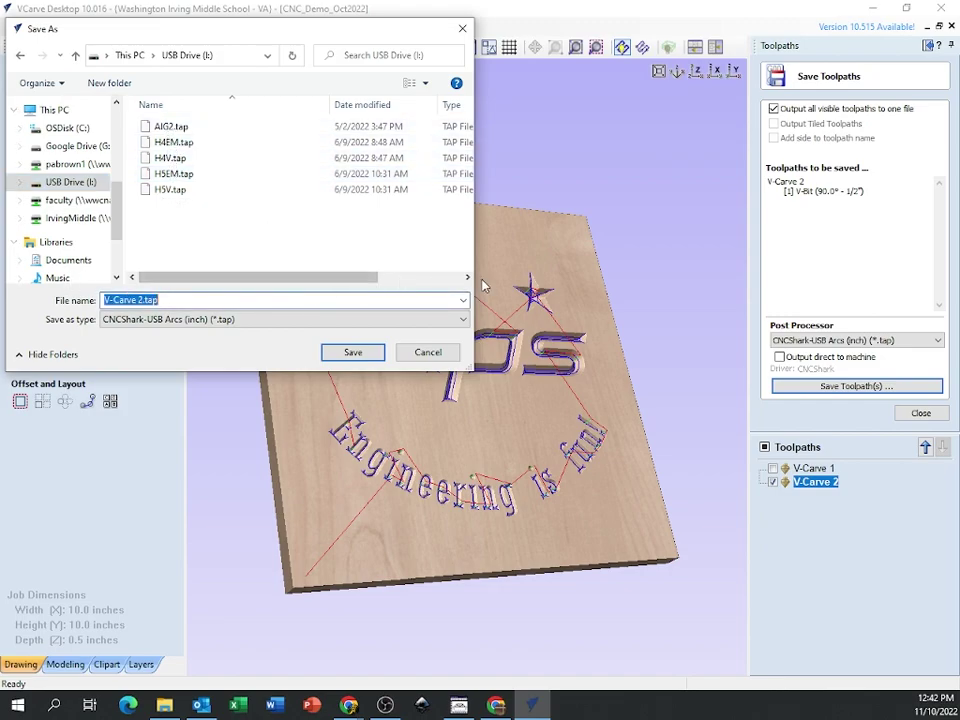
{"action": "type", "text": "P"}
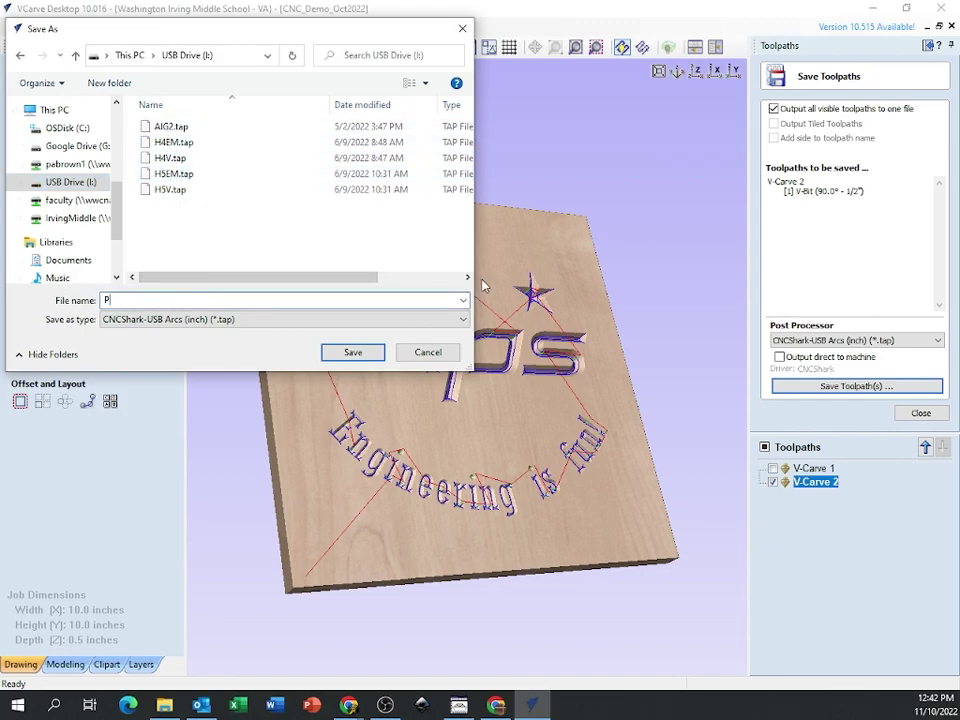
{"action": "type", "text": "S"}
{"action": "left_click", "coordinate": [353, 353]}
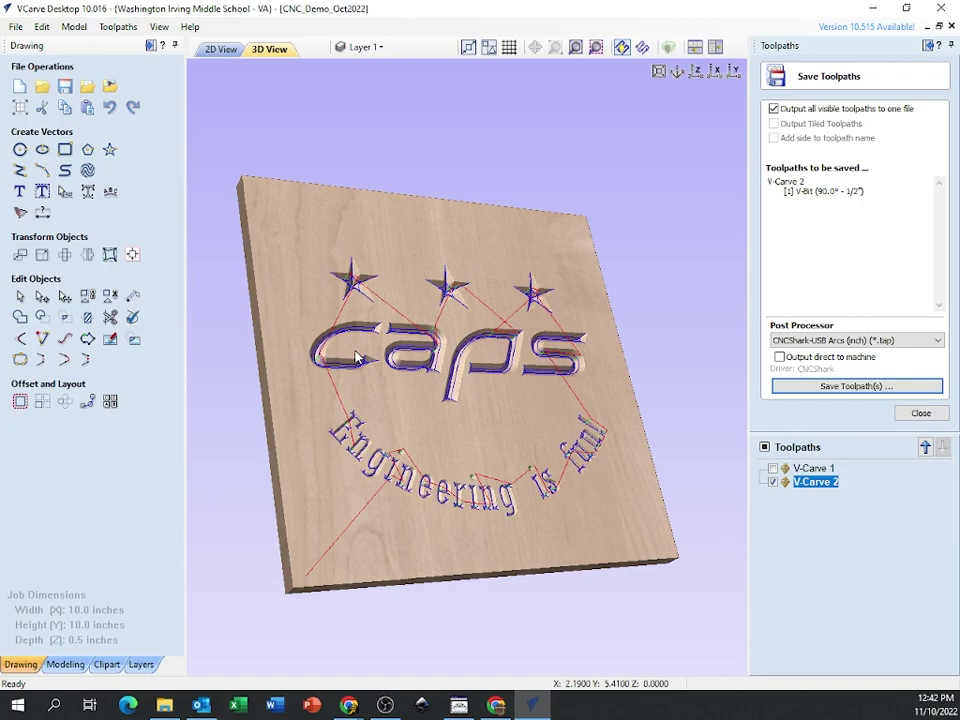